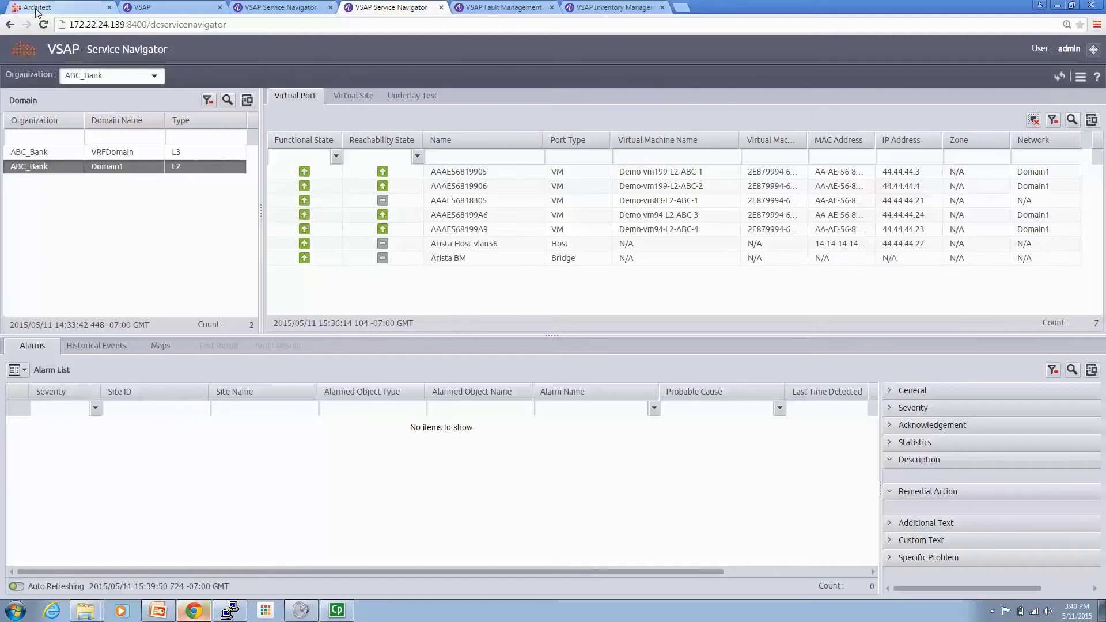
Check the IP details of Domain1 interfaces AAAE56818305 and AAAE56819905, then bring up VSAP.
click(40, 7)
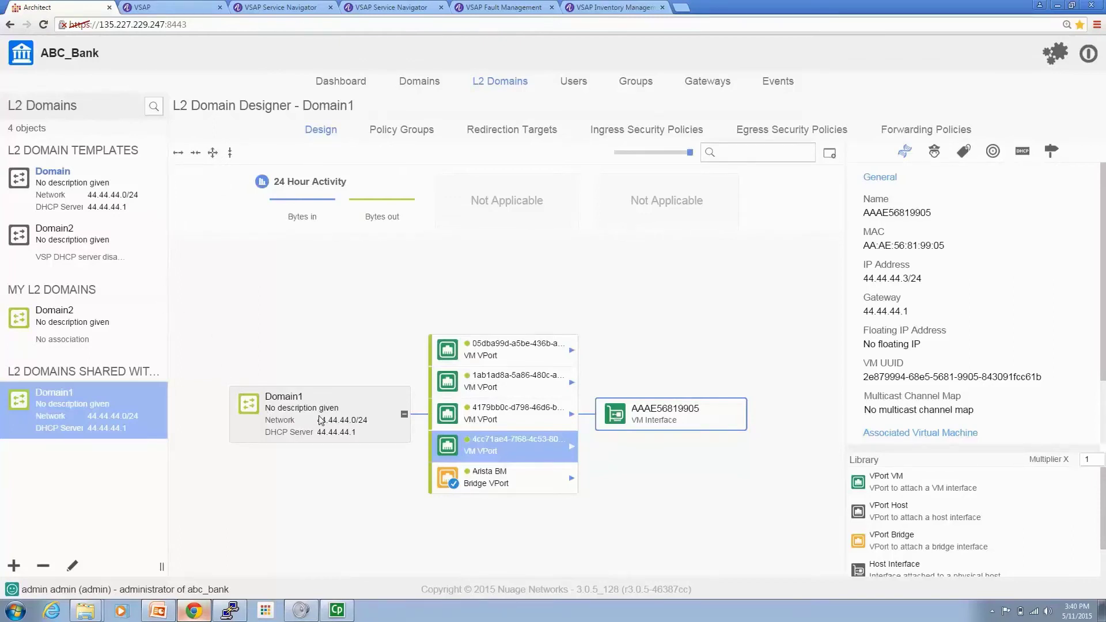
click(536, 352)
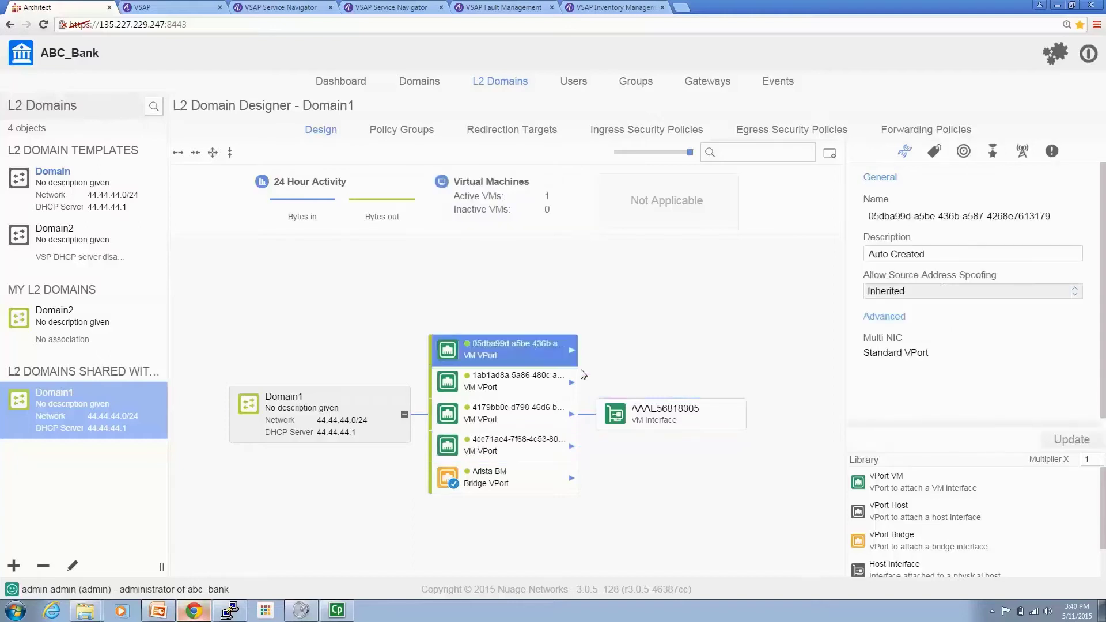
click(661, 422)
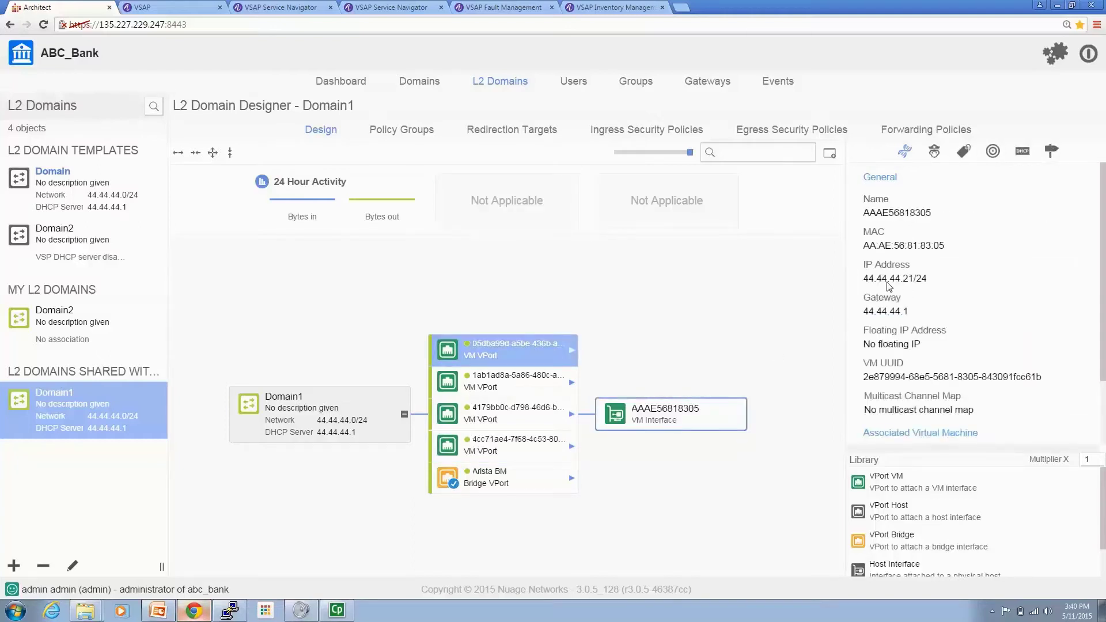
click(516, 453)
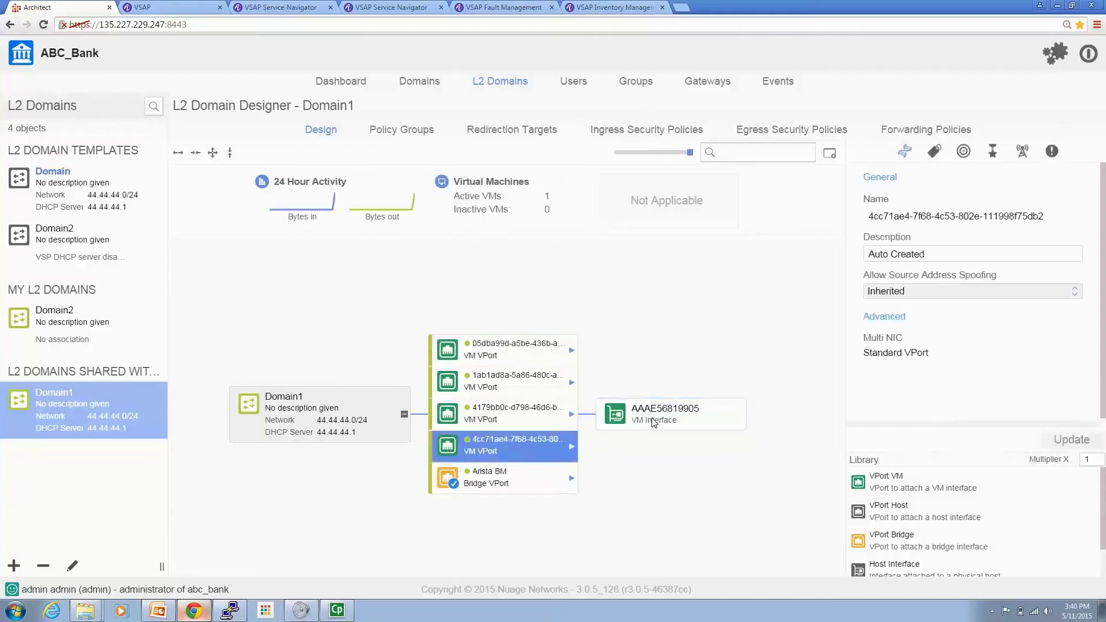
click(654, 422)
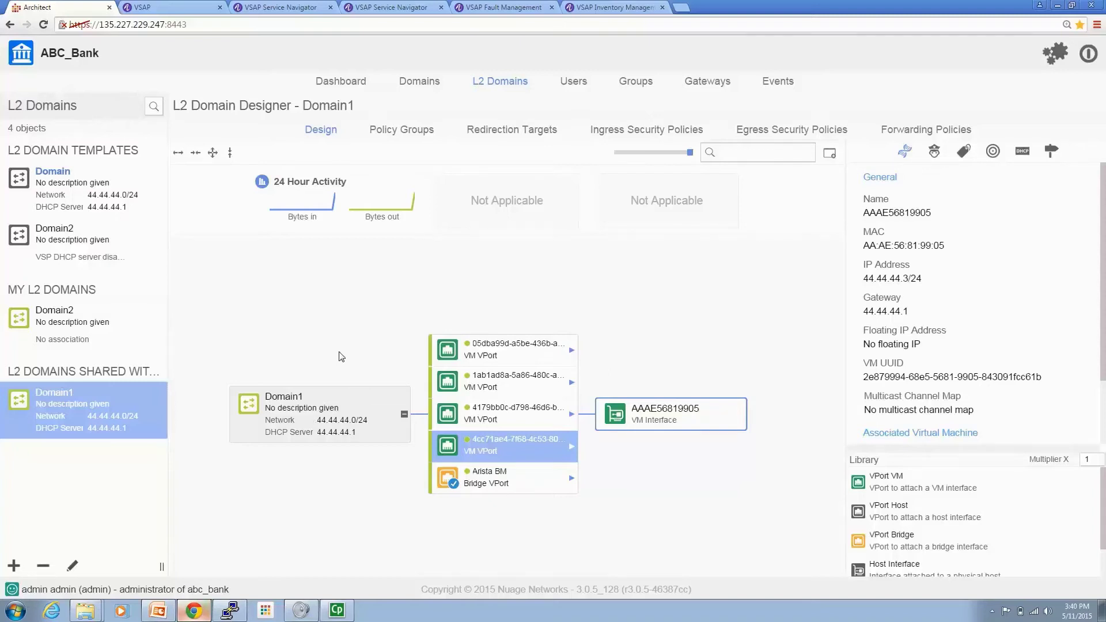
click(167, 8)
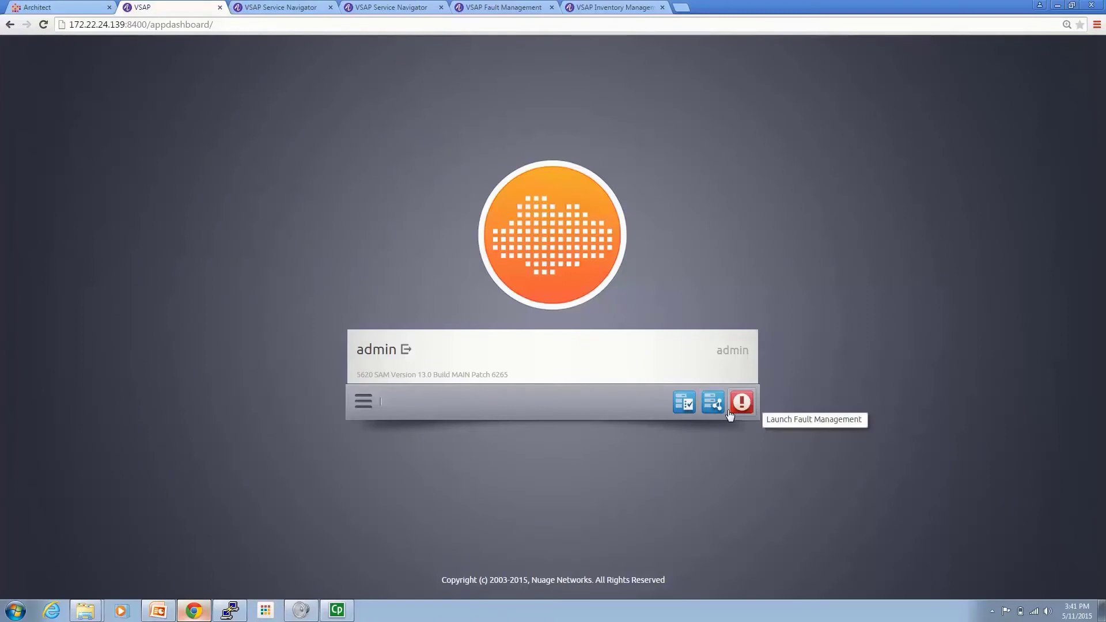
Show Domain1's BGP topology map in Service Navigator with the service paths highlighted in pink.
click(280, 7)
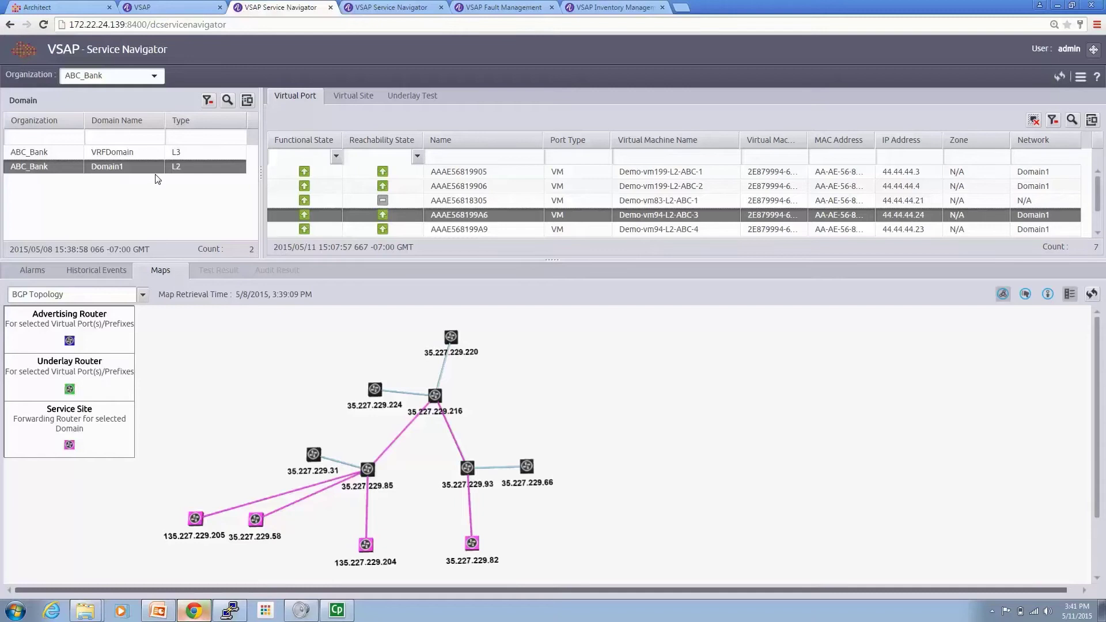
click(1002, 295)
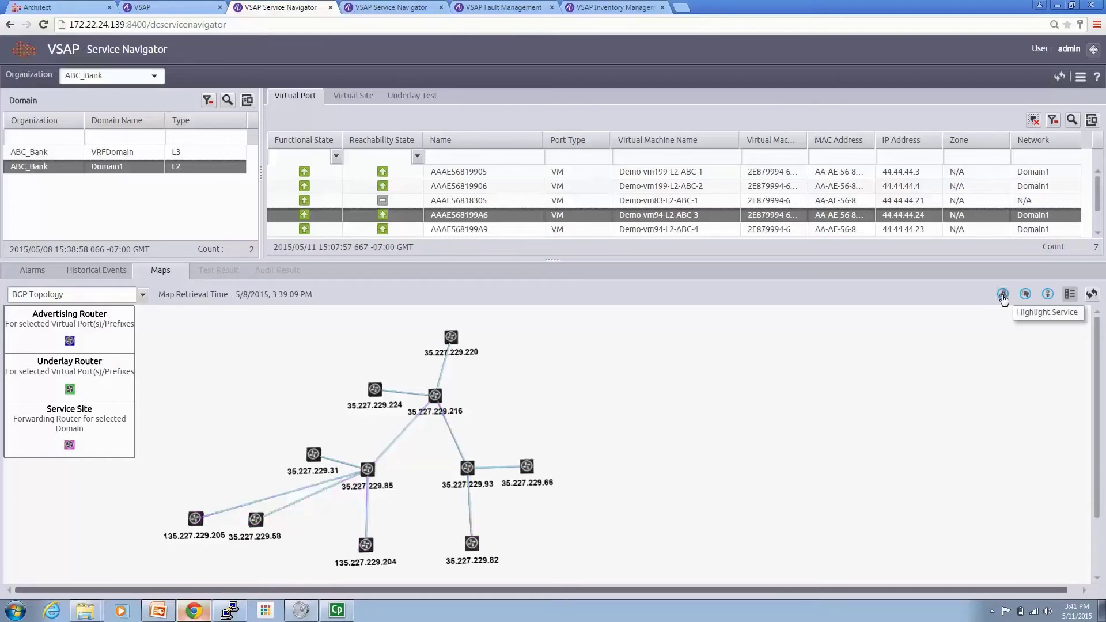
click(1002, 296)
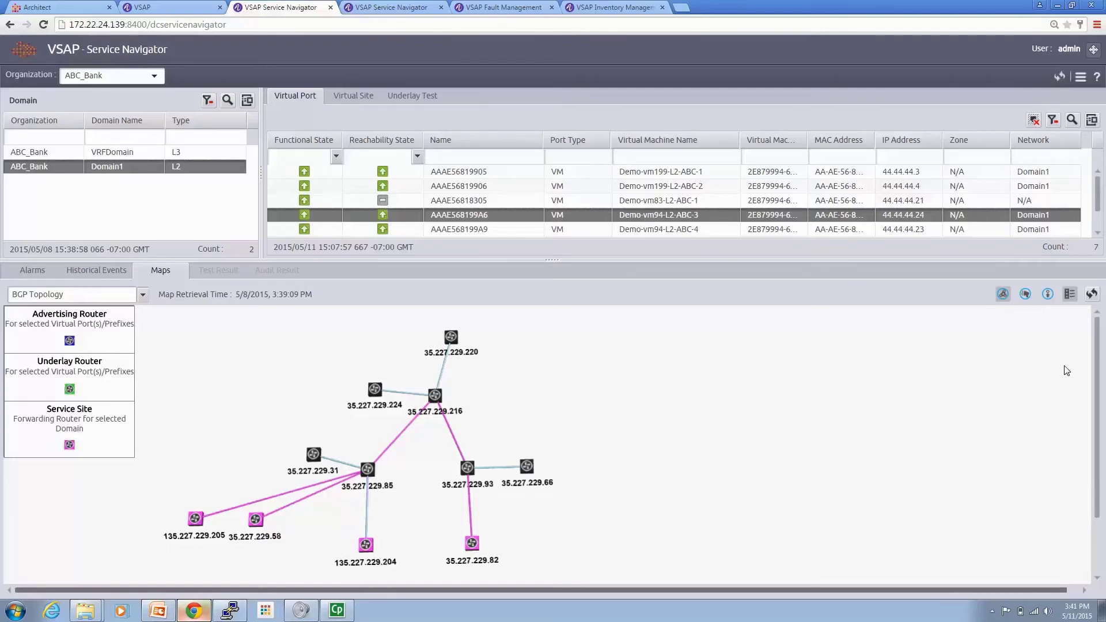
click(1002, 294)
List the virtual switches, virtual ports and VMs behind router 35.227.229.82.
click(472, 543)
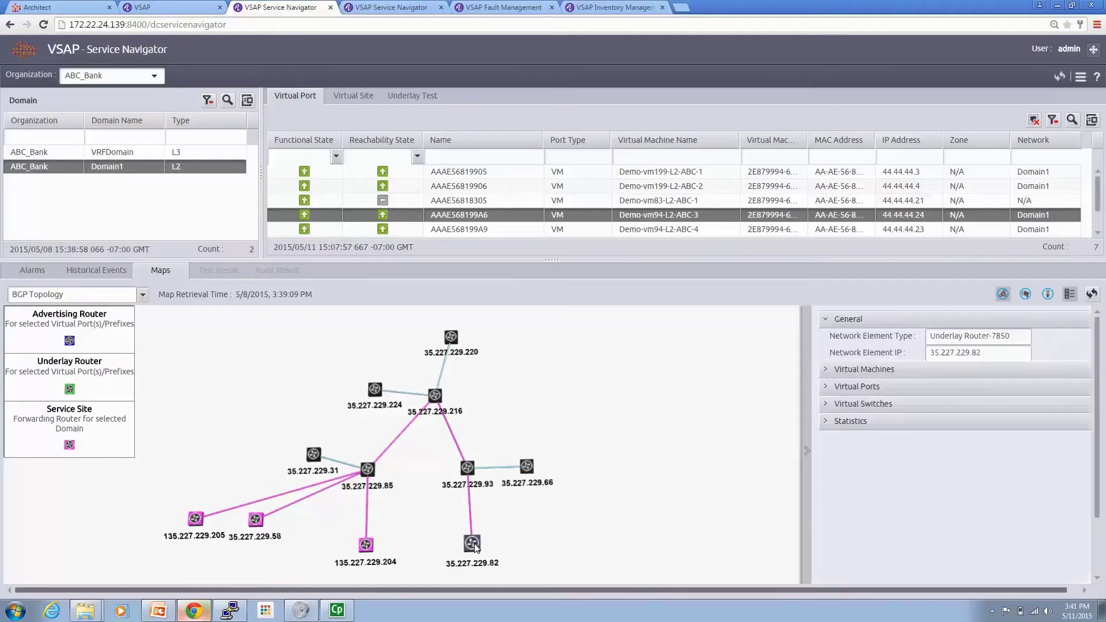
click(823, 408)
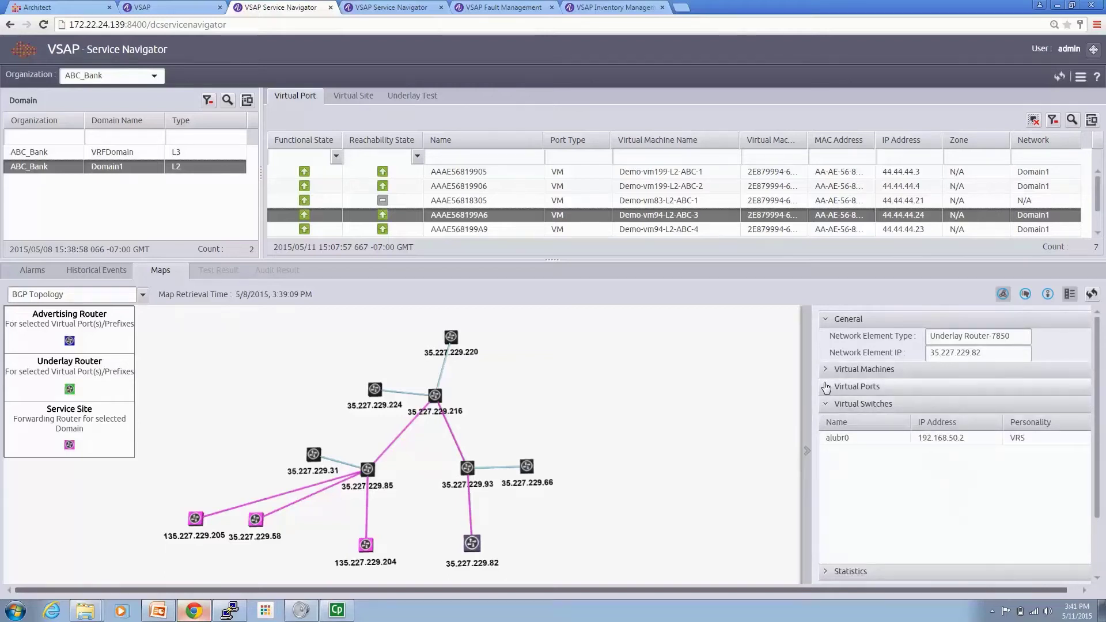
click(825, 386)
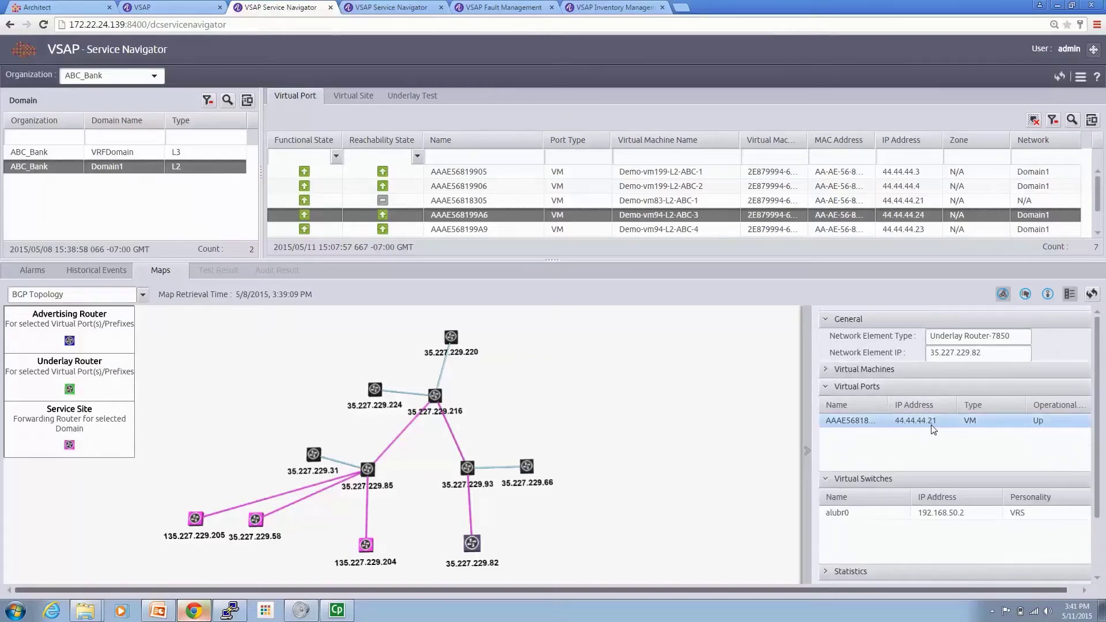
click(825, 373)
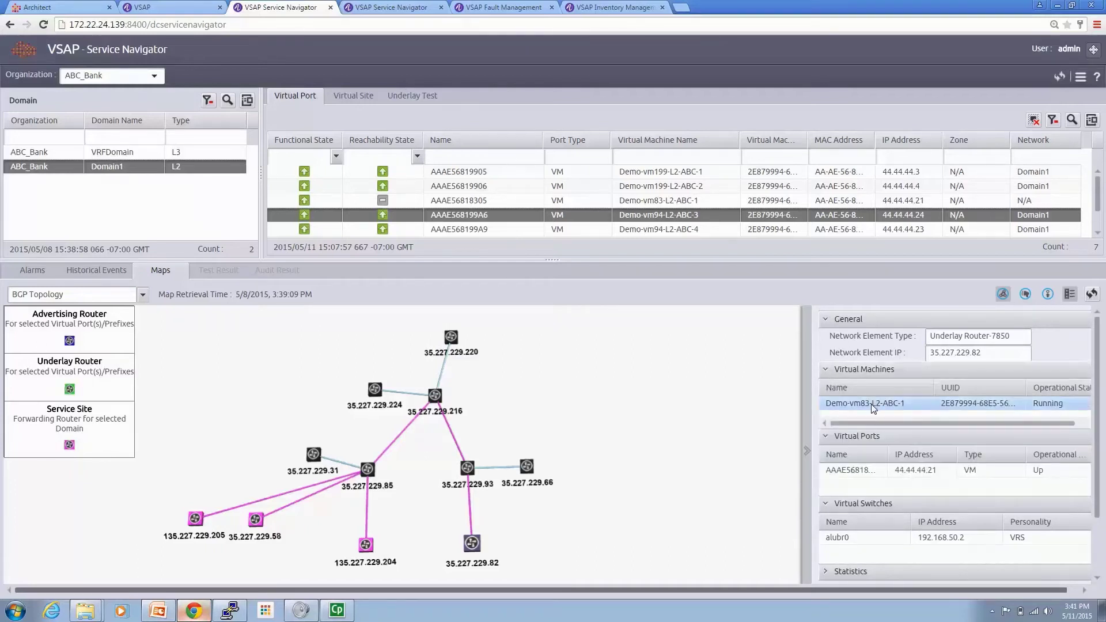
List router 135.227.229.204's virtual switches, ports and VMs, then deselect it and open the second Service Navigator view.
click(366, 544)
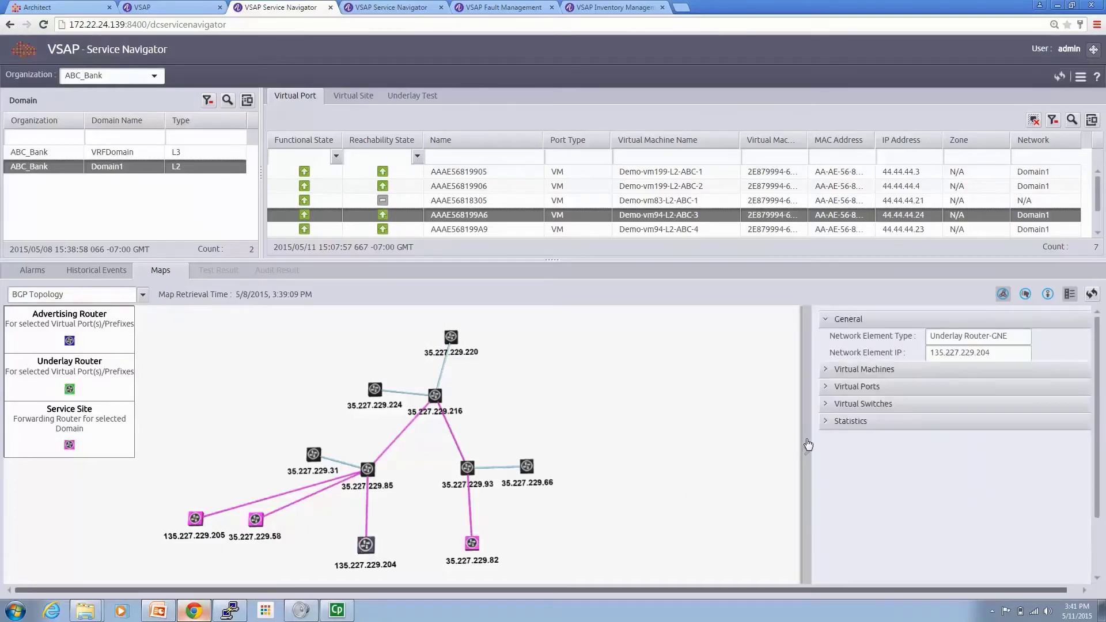
click(829, 406)
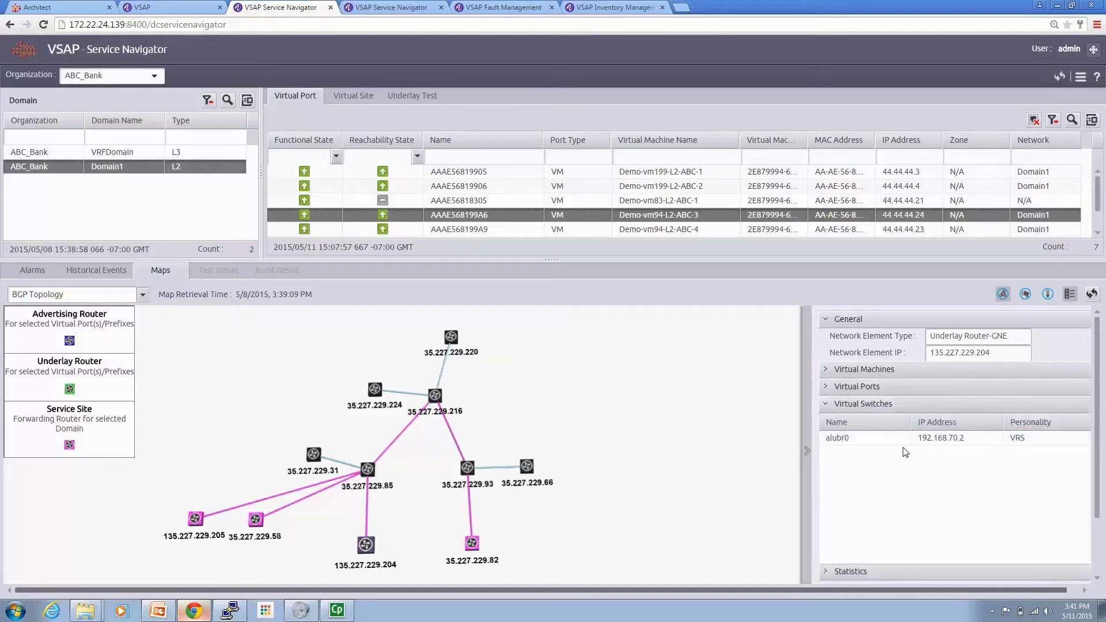
click(826, 388)
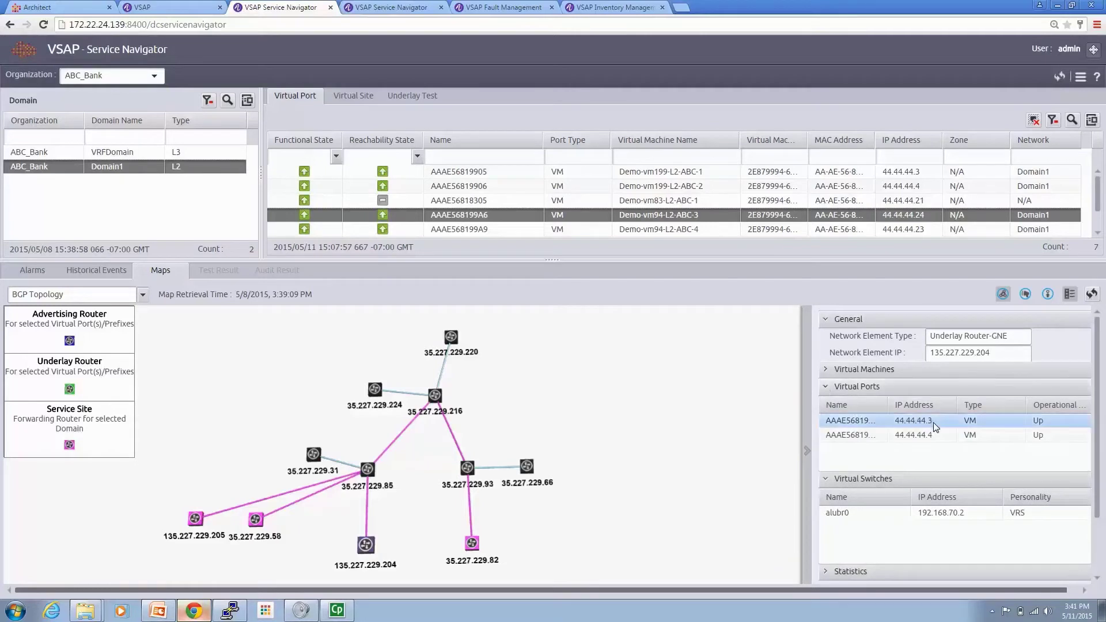
click(826, 369)
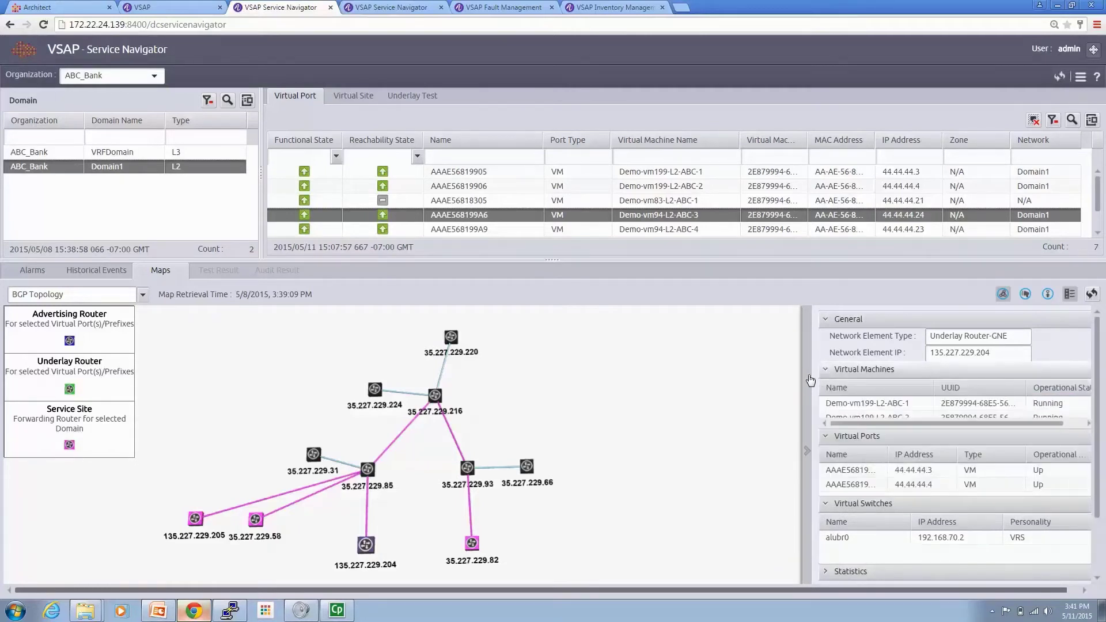
click(713, 399)
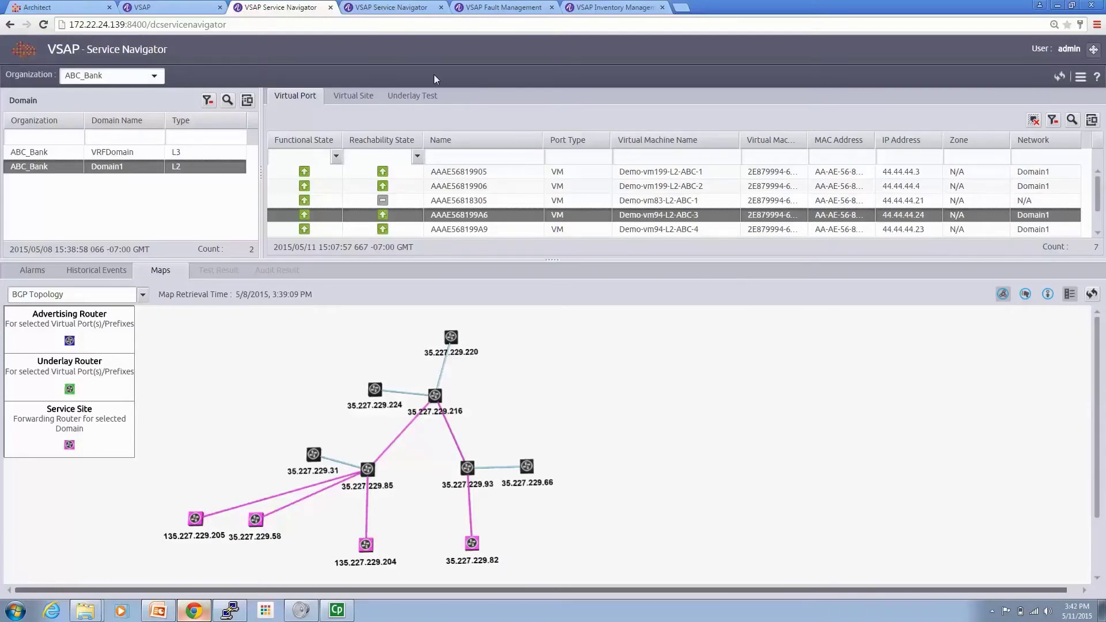
click(397, 9)
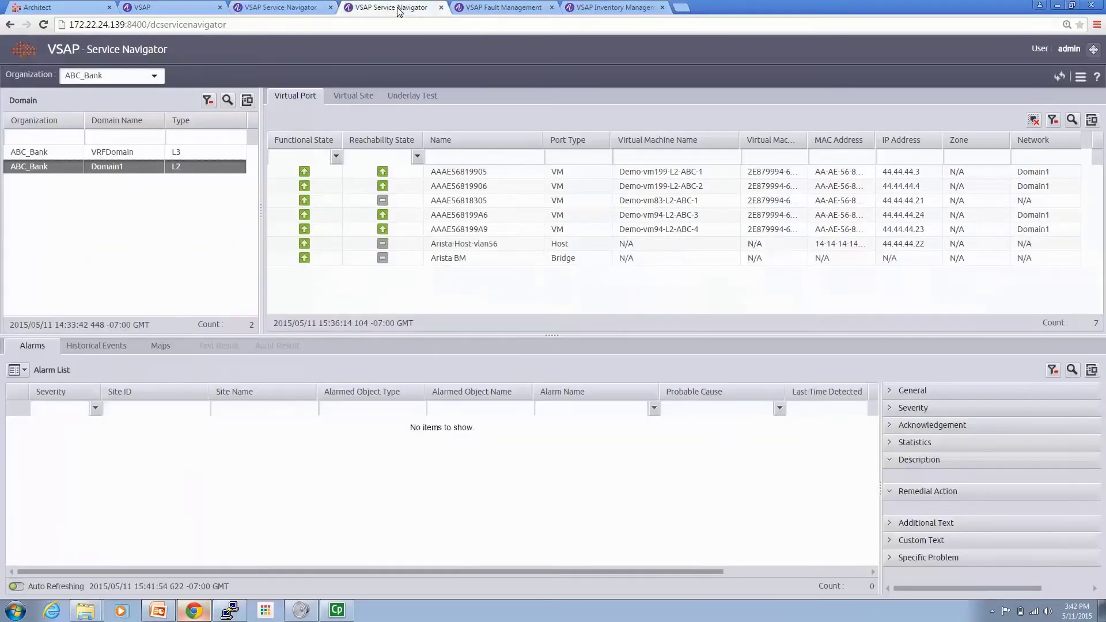
Run a Domain1 underlay ping from Demo-vm83-L2-ABC-1 to Demo-vm199-L2-ABC-1: 3 packets received, 0% loss.
click(419, 99)
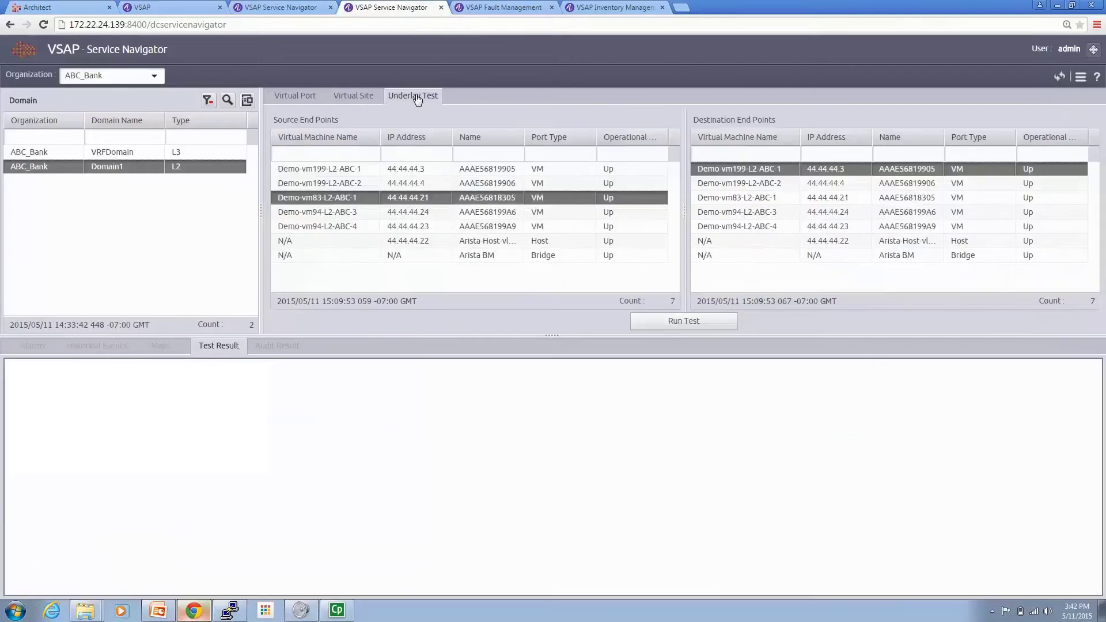
click(171, 164)
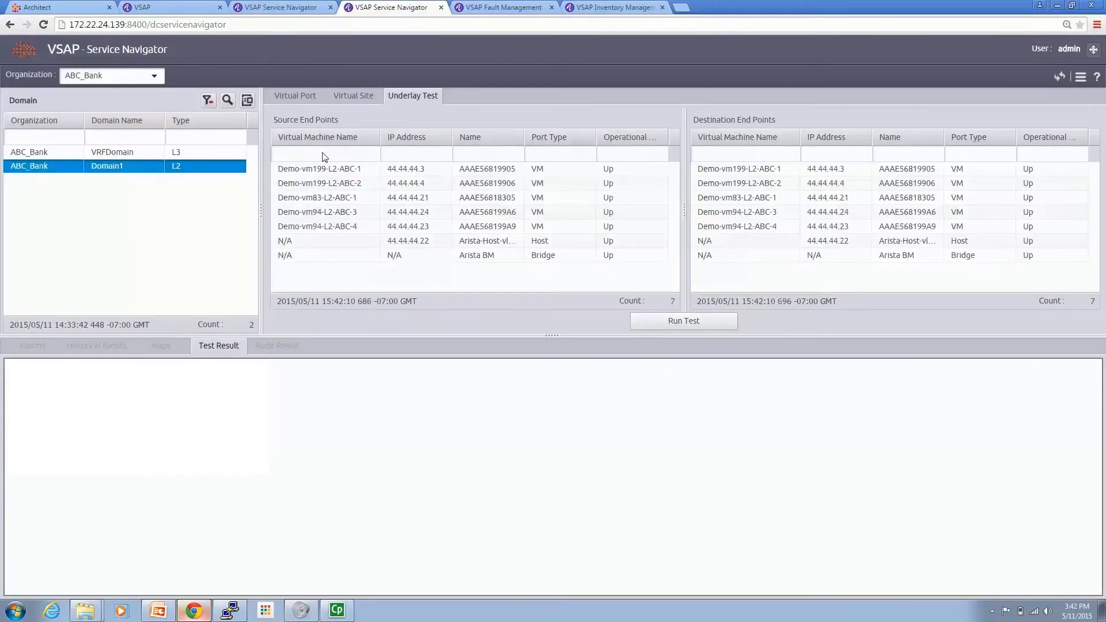
click(423, 199)
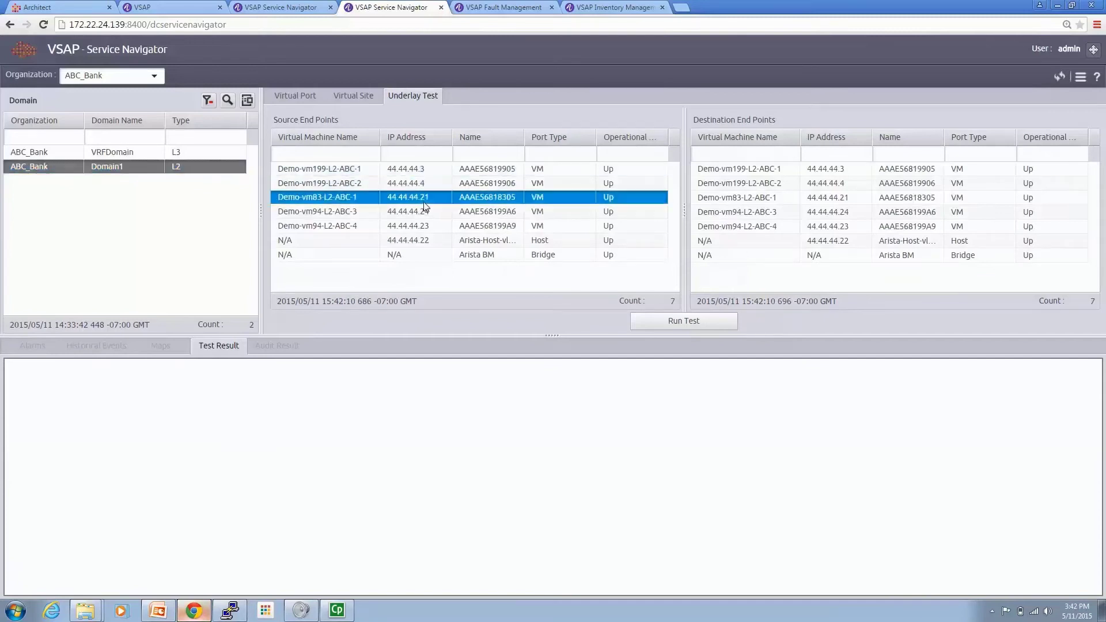
click(840, 170)
click(684, 322)
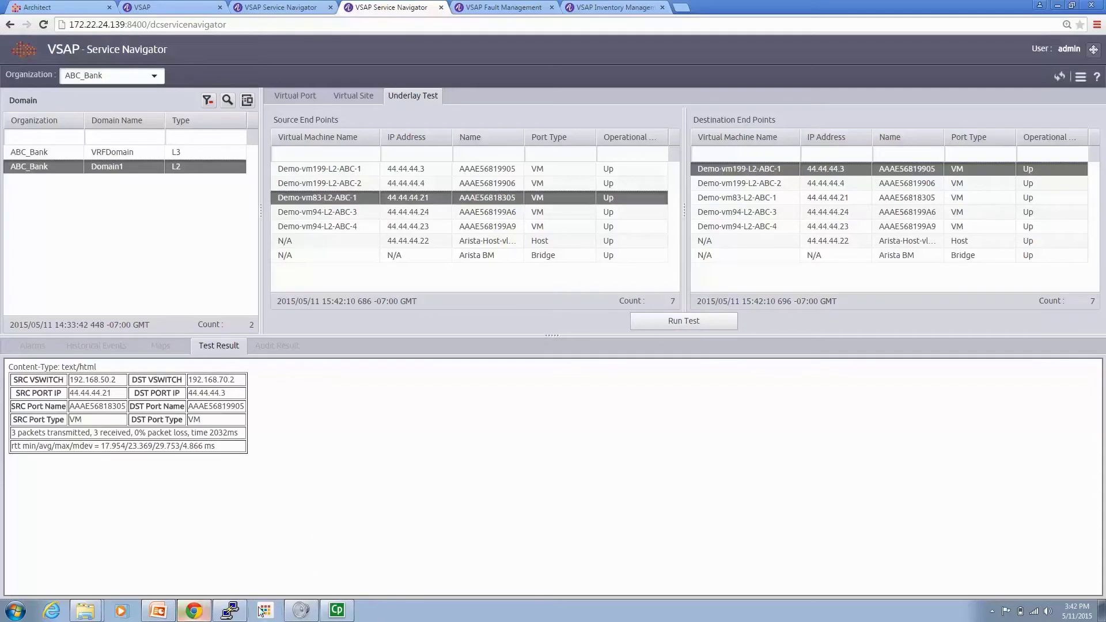
click(233, 613)
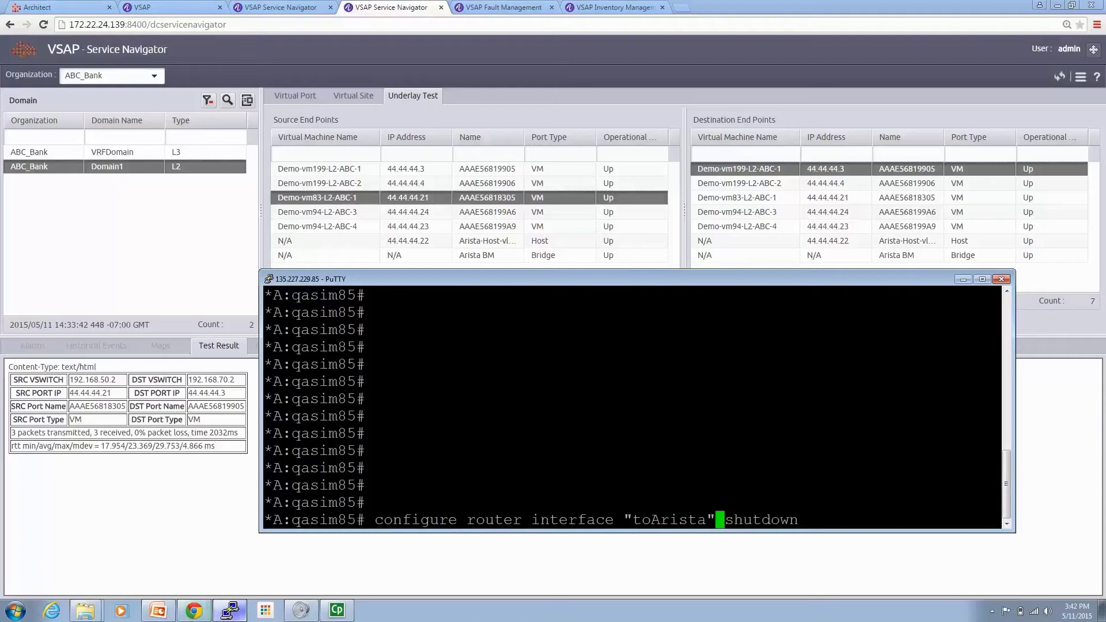
Shut down router interface toArista in PuTTY and return to the Virtual Port list and alarms.
key(Return)
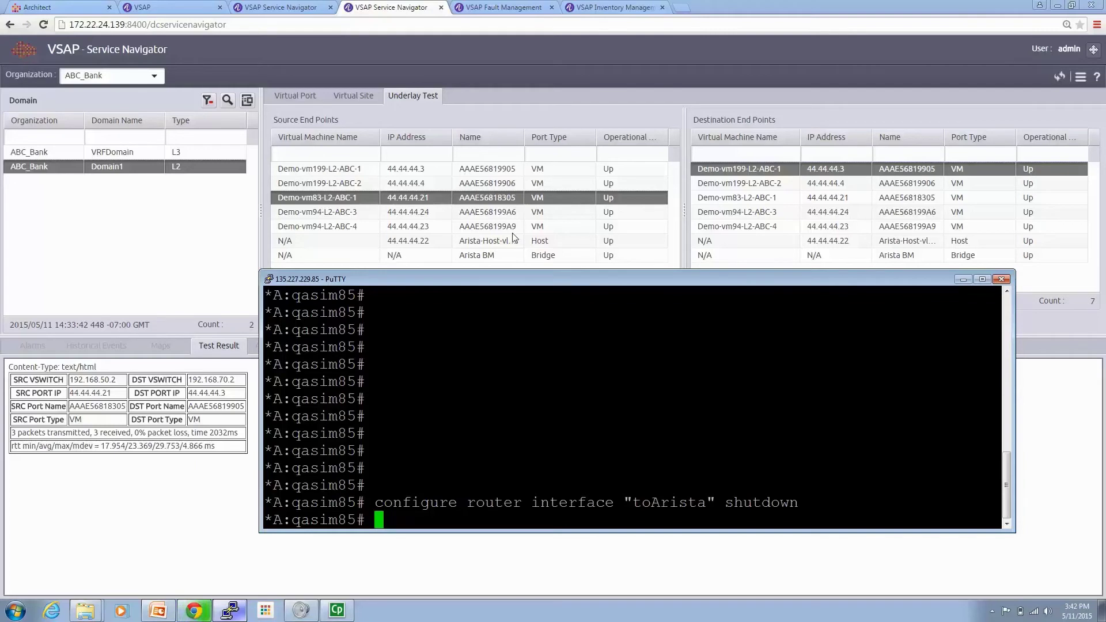
click(288, 96)
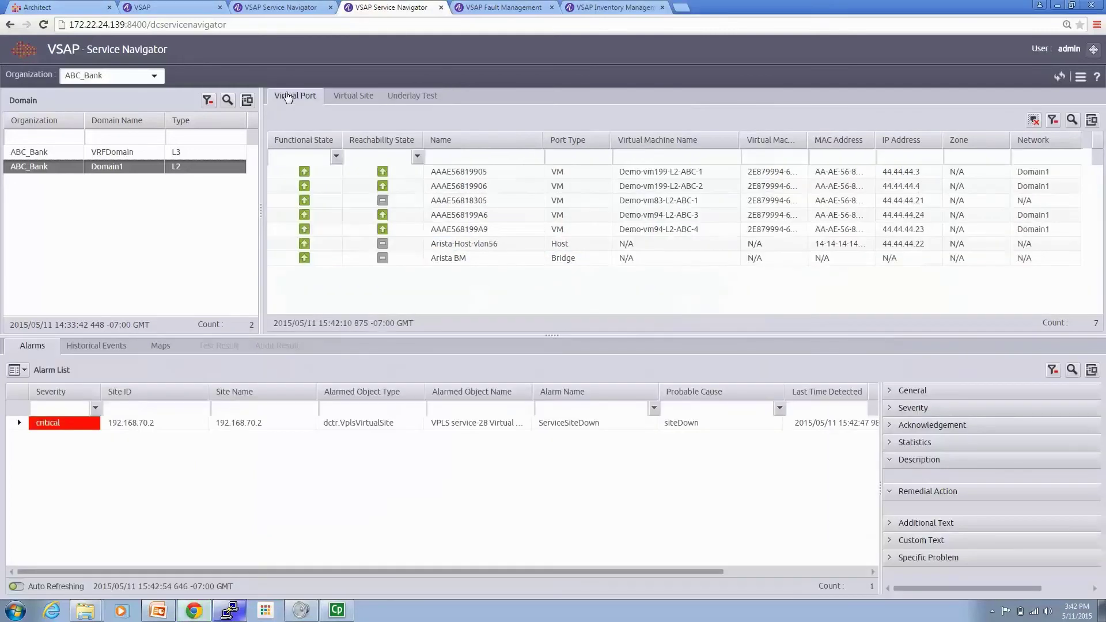
Refresh the port table to show two ports down, rerun the underlay test until it times out.
click(1073, 124)
click(357, 177)
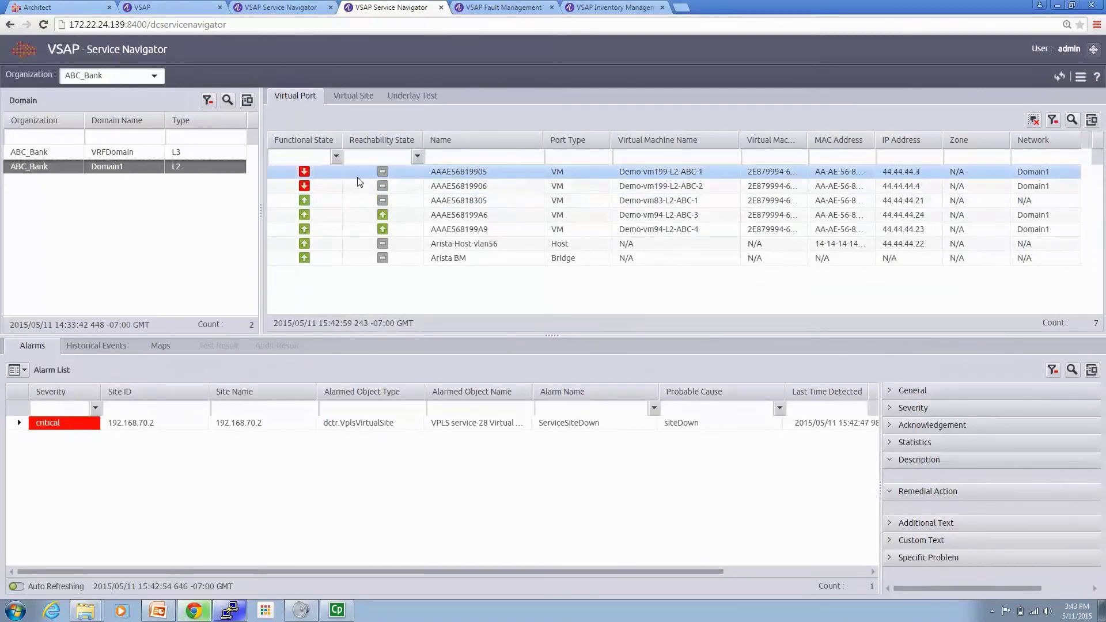
click(407, 97)
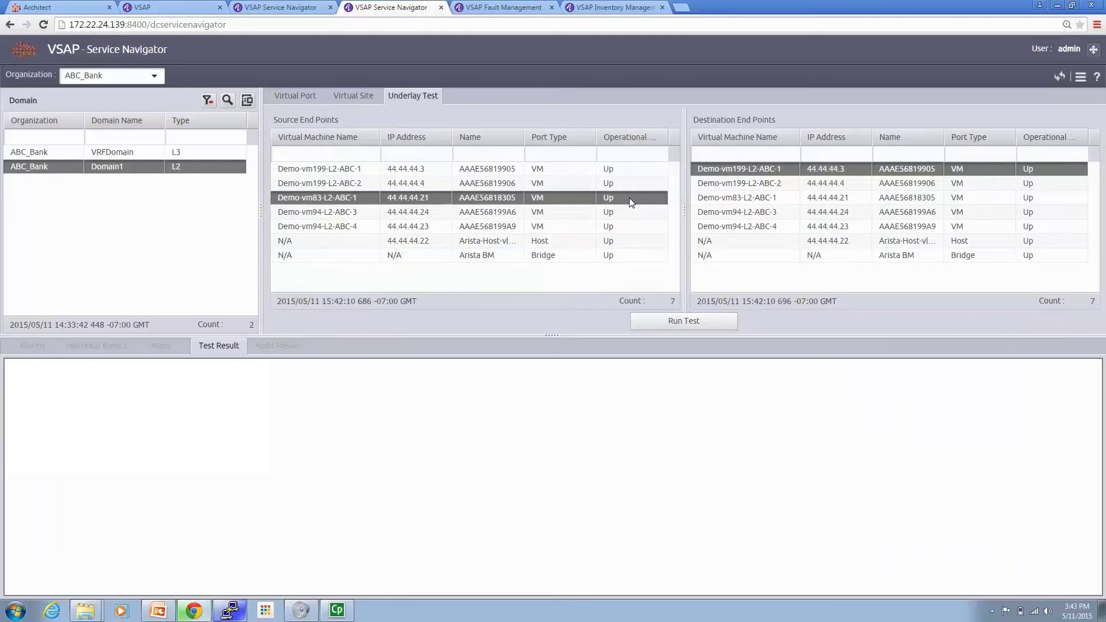
click(698, 323)
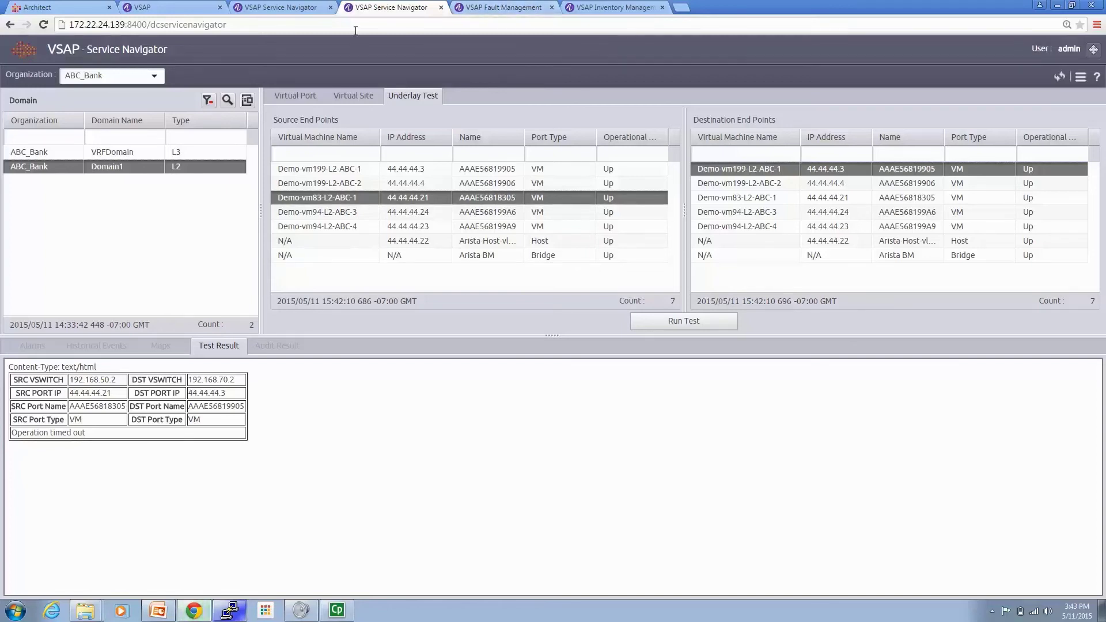
click(295, 96)
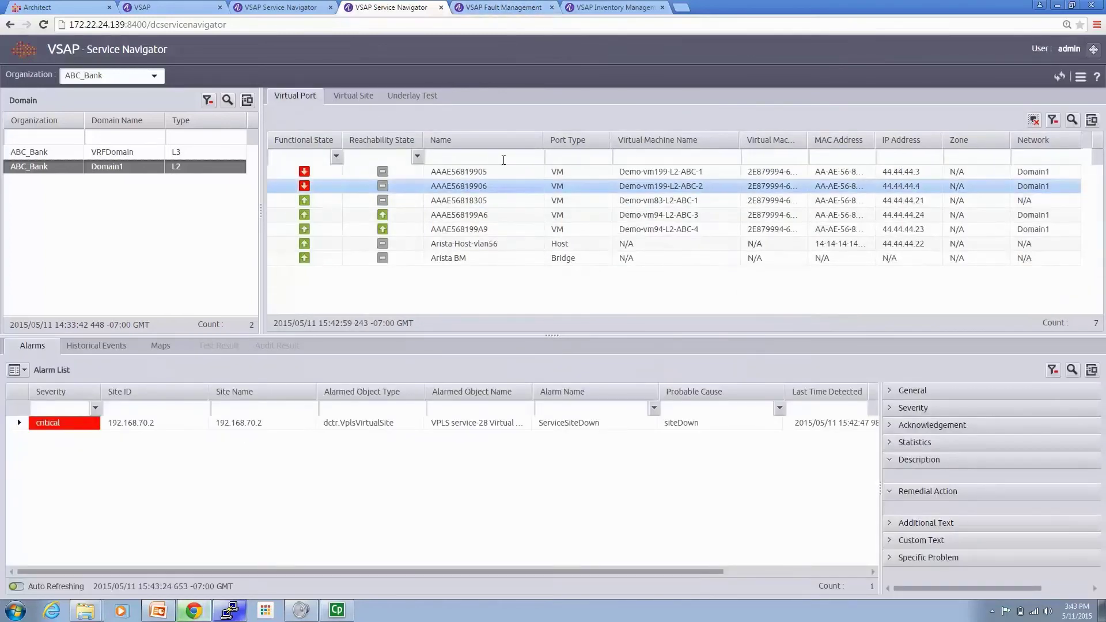
Show the critical ServiceSiteDown alarm's impact chain with Extended Labels, then close the Alarm Impacts panel.
right_click(353, 428)
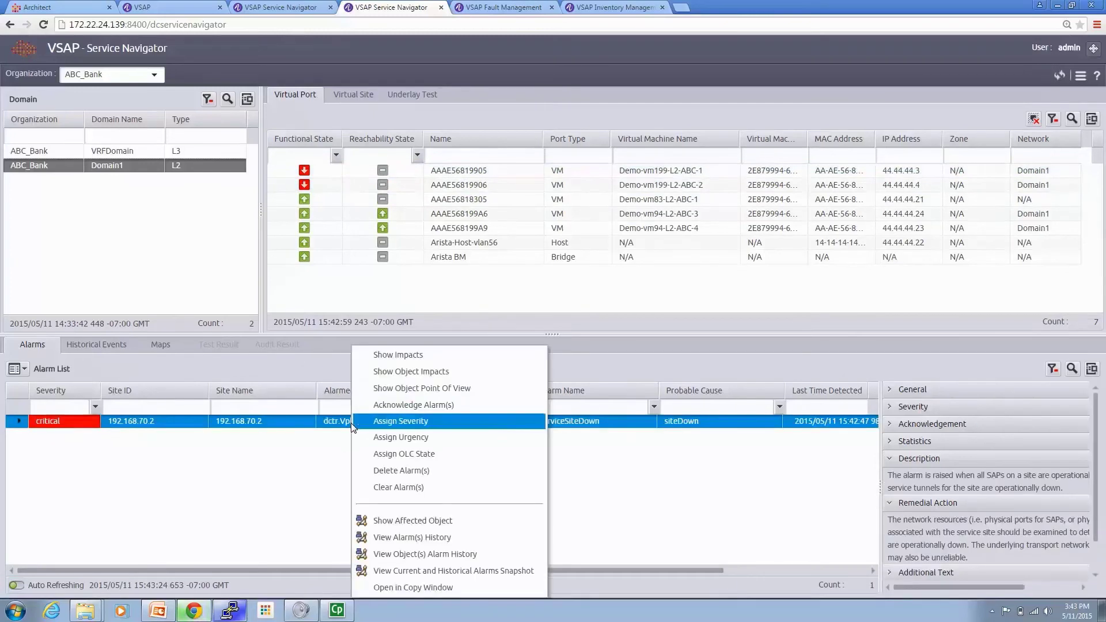
click(397, 357)
mouse_move(557, 469)
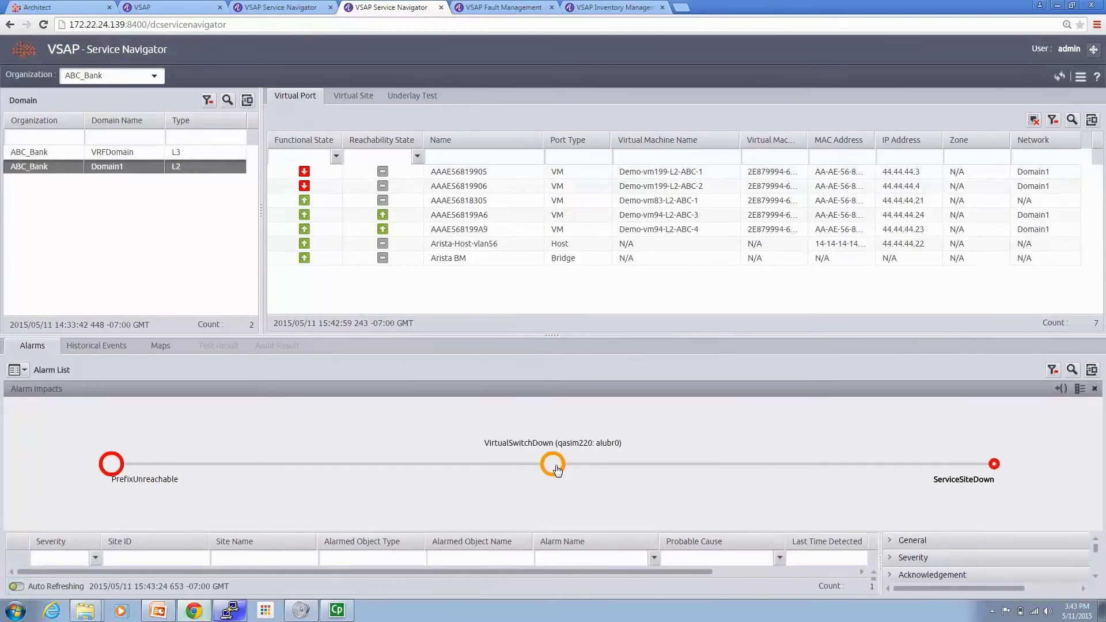
mouse_move(153, 481)
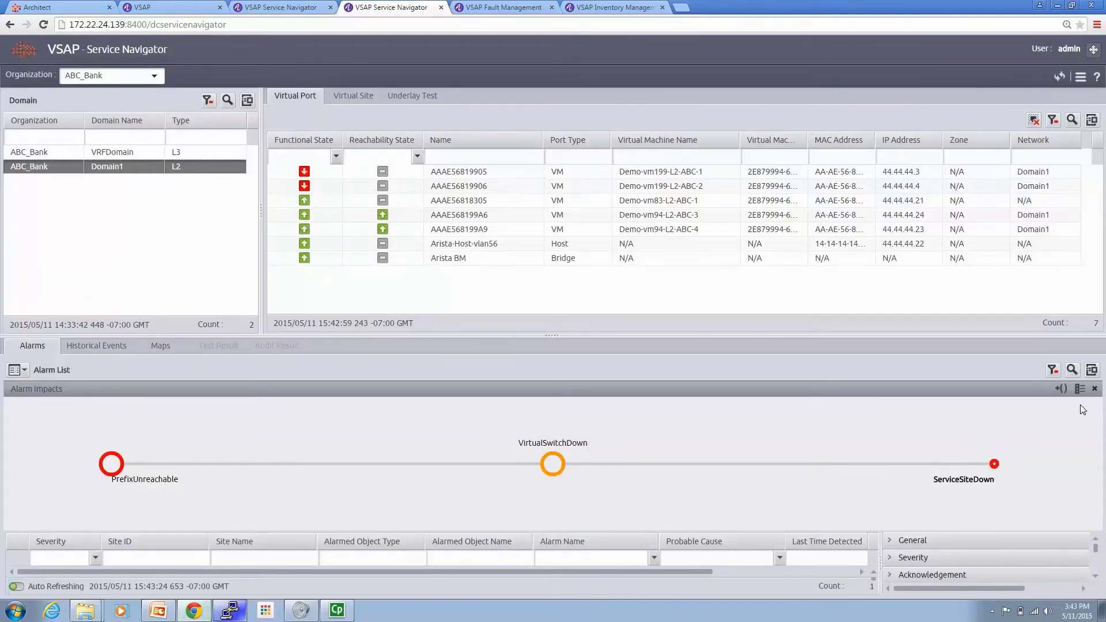
click(1062, 390)
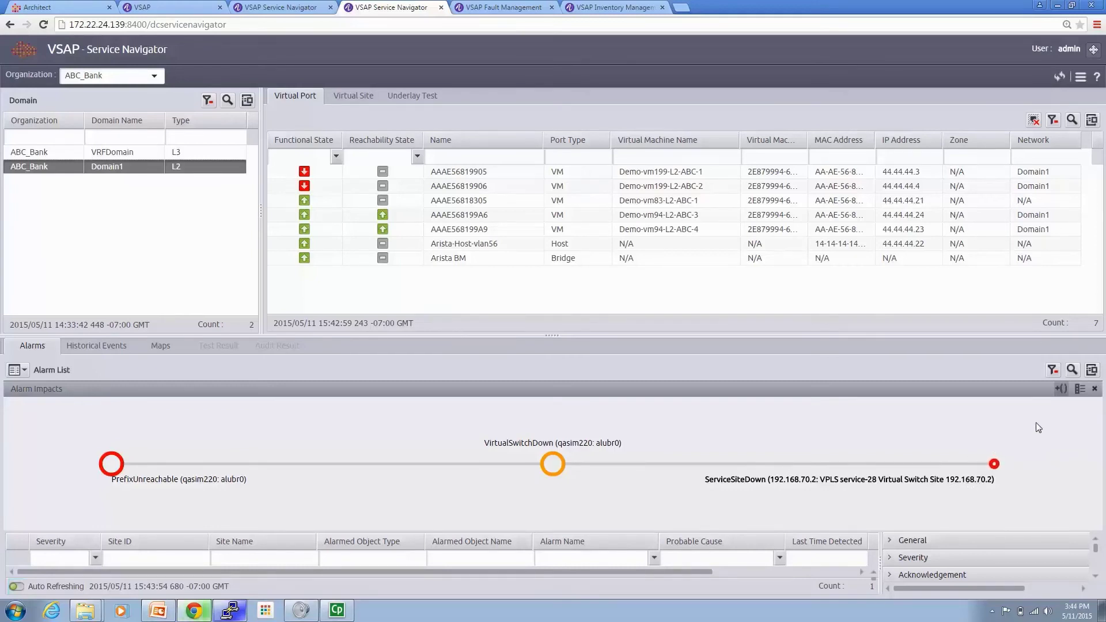
click(1094, 389)
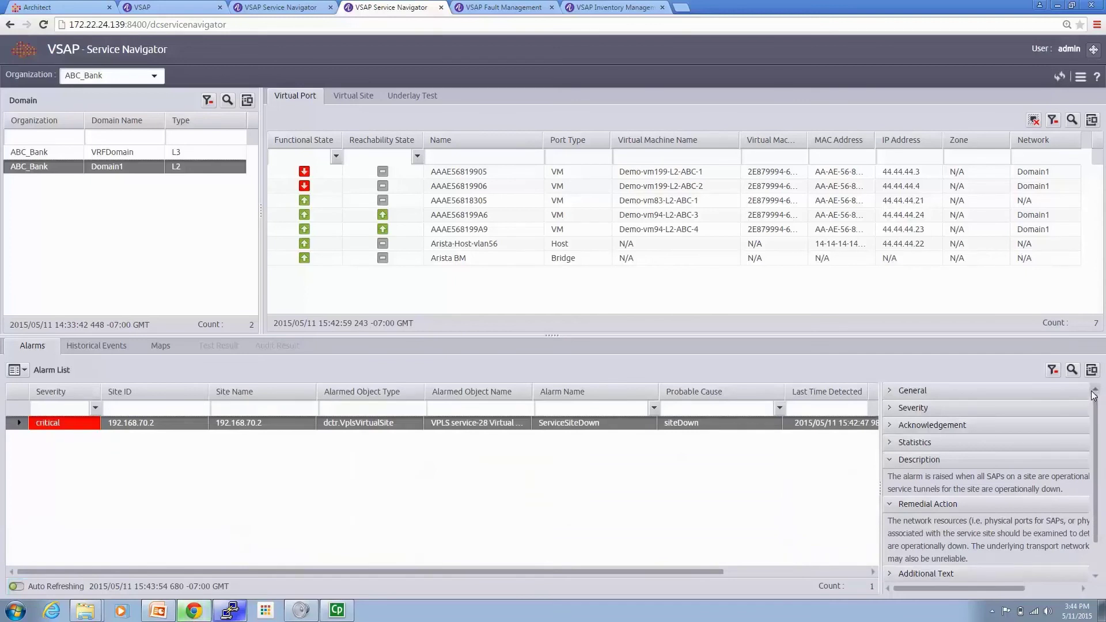
Show the VirtualSwitchDown alarm's impact tree in Fault Management with Extended Labels enabled.
click(485, 10)
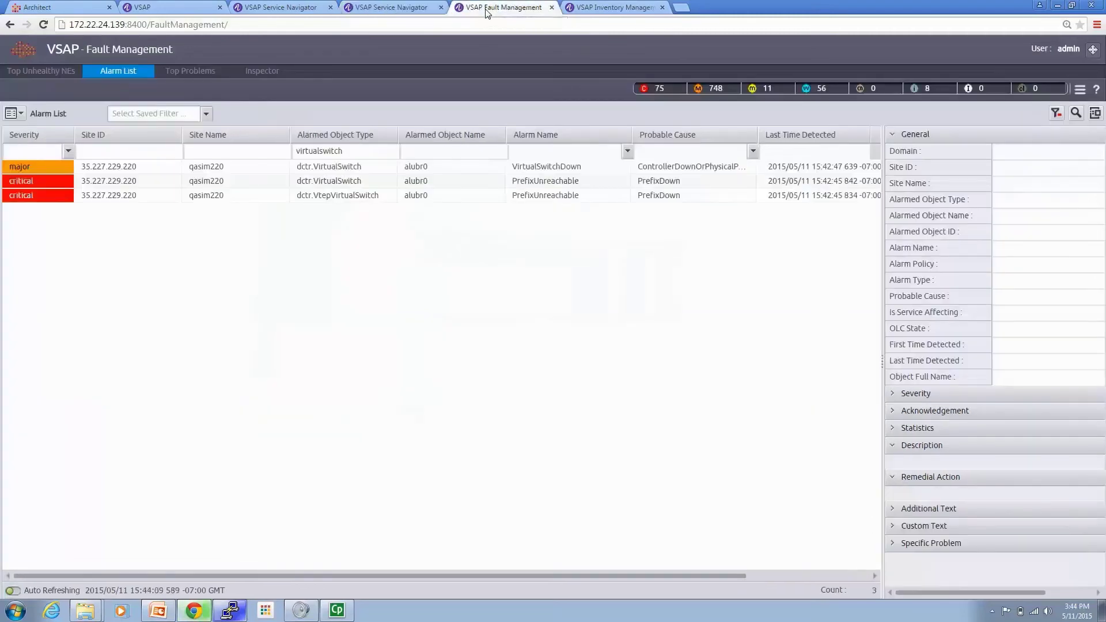
click(380, 167)
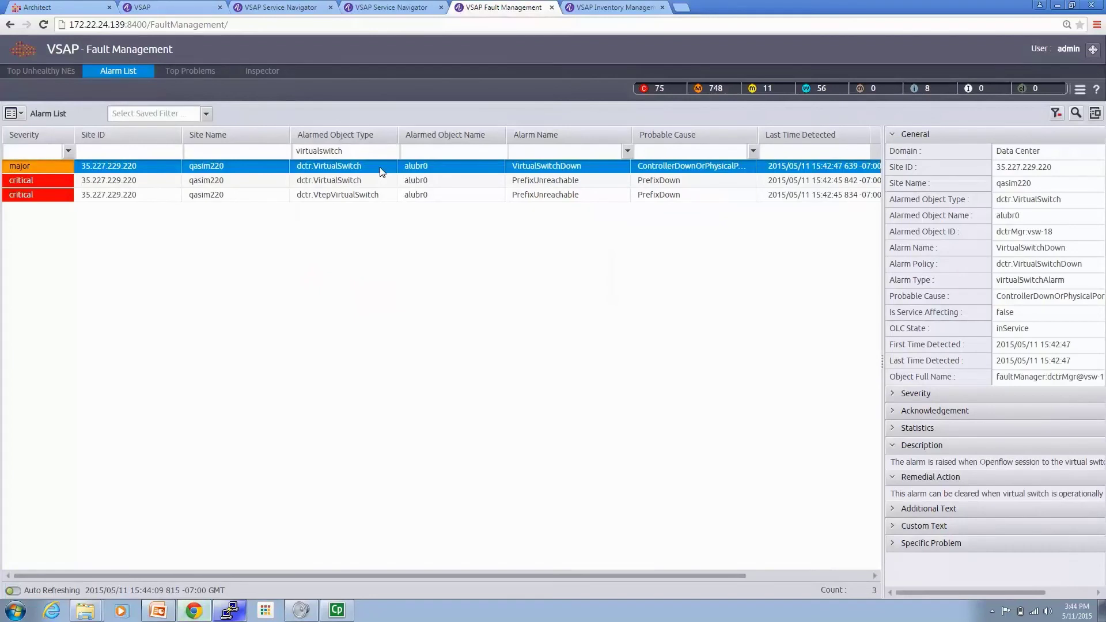
right_click(379, 167)
click(447, 177)
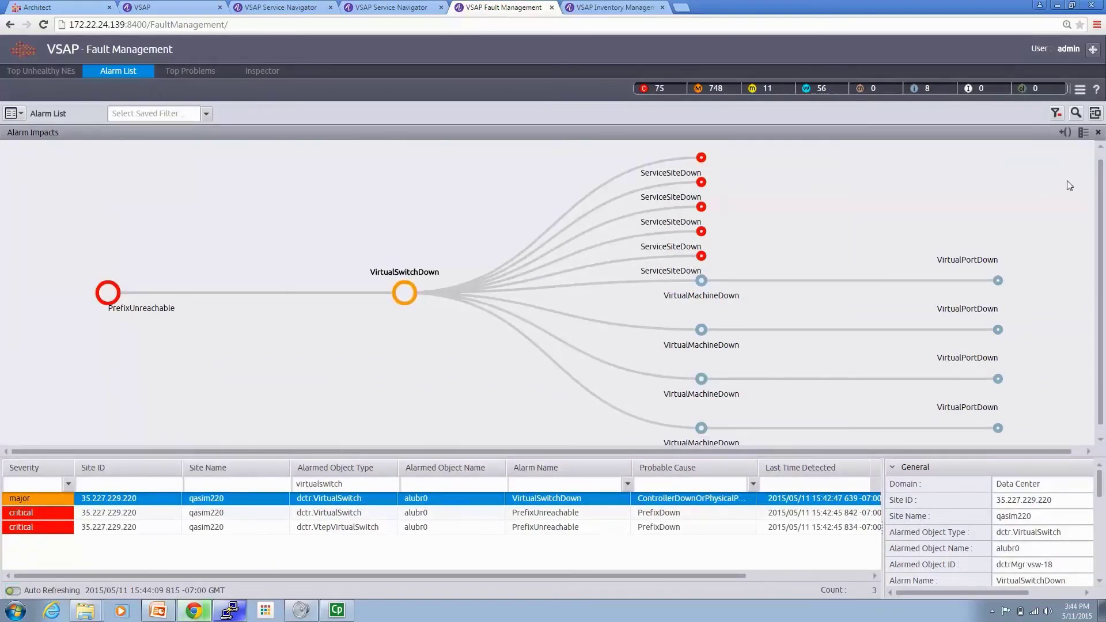
click(1066, 134)
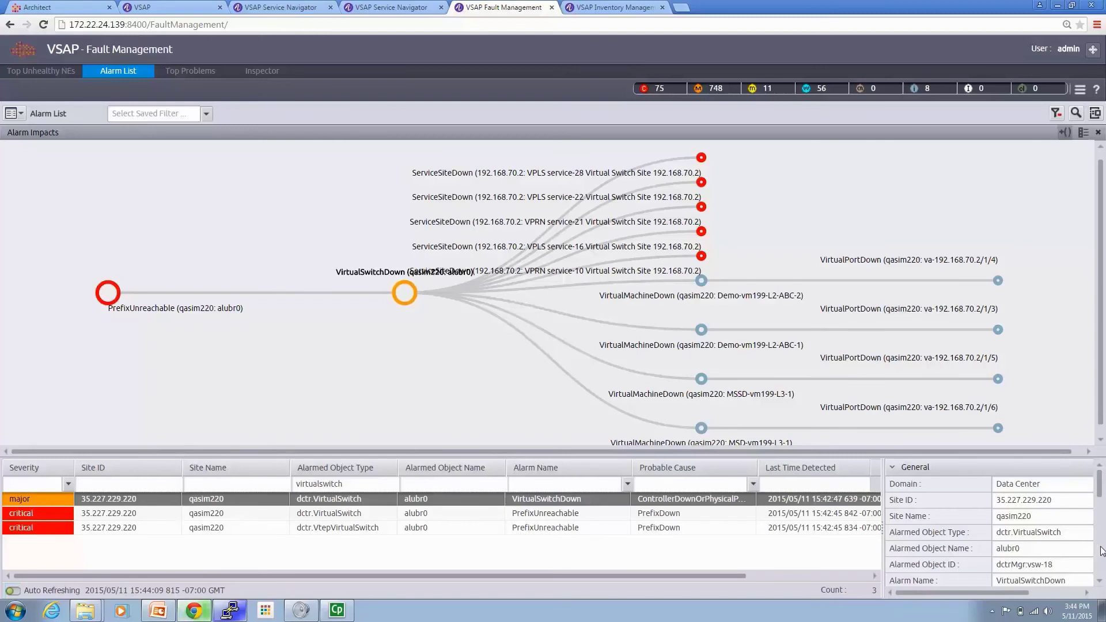
Widen the alarm details panel so the description and remedial action read in full.
scroll(1078, 531, down, 1)
scroll(1078, 531, down, 3)
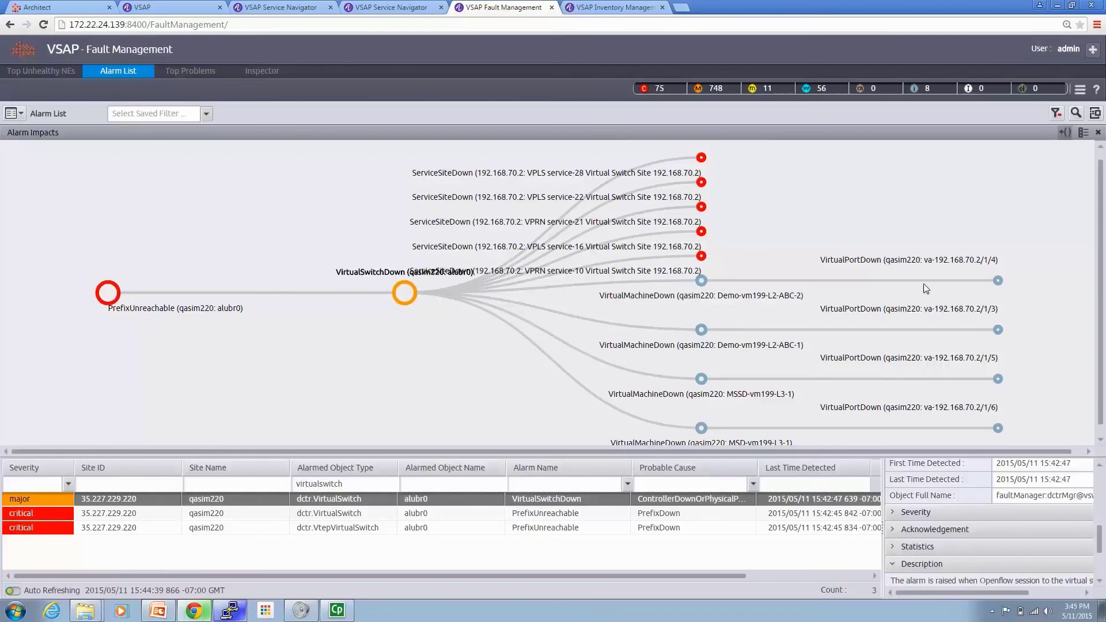
scroll(1047, 529, down, 2)
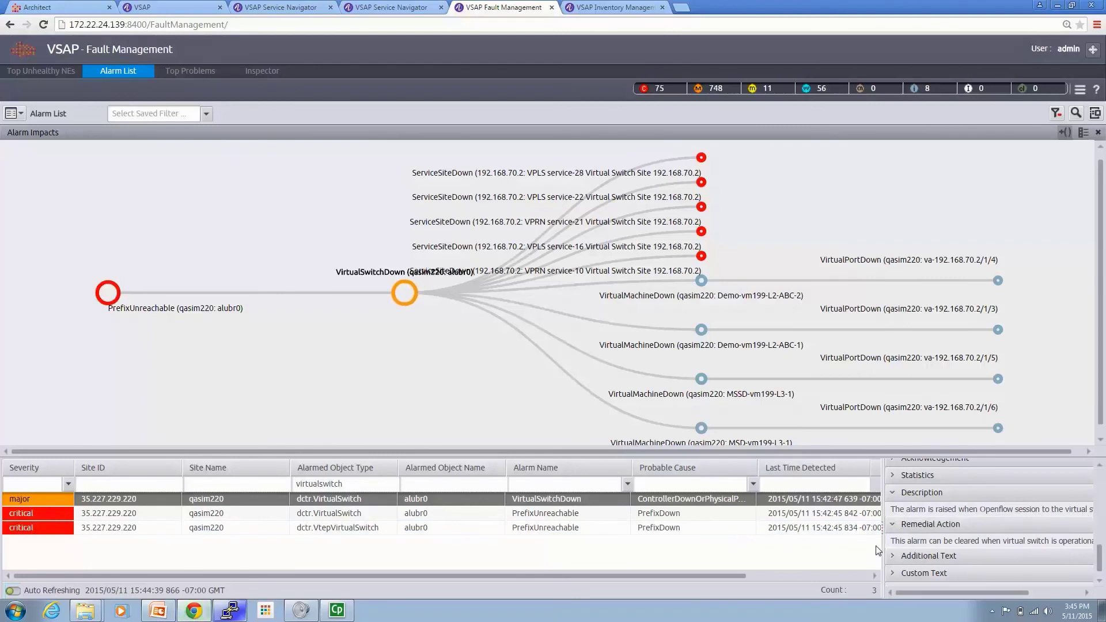
drag(883, 531, 788, 531)
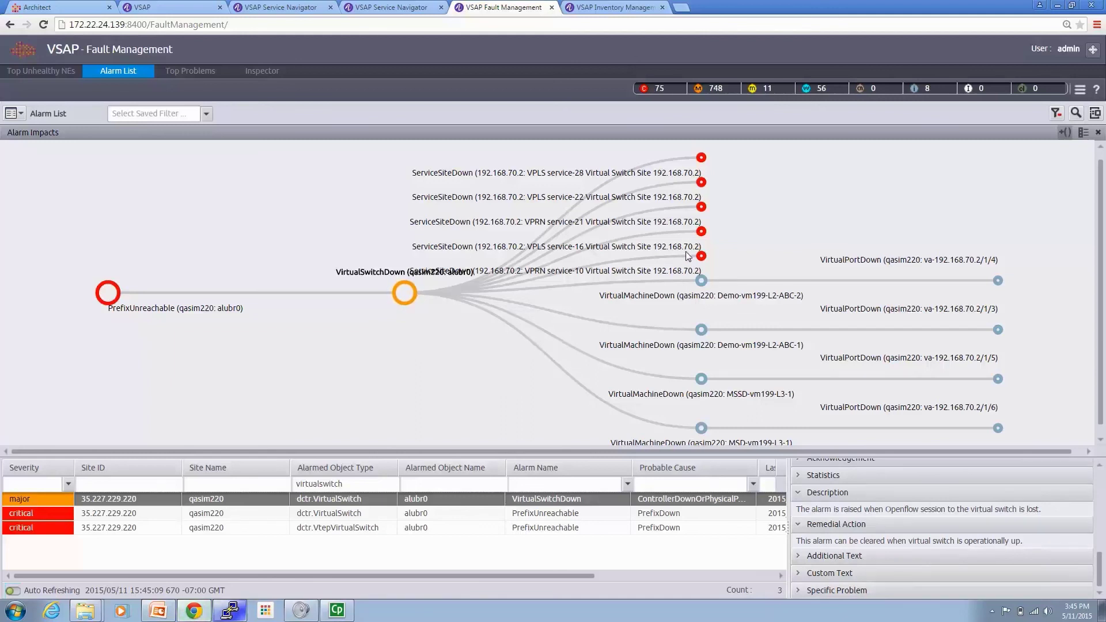
Show Demo-vm199-L2-ABC-1 in No State and virtual switch alubr0 behind its port 44.44.44.3.
click(617, 8)
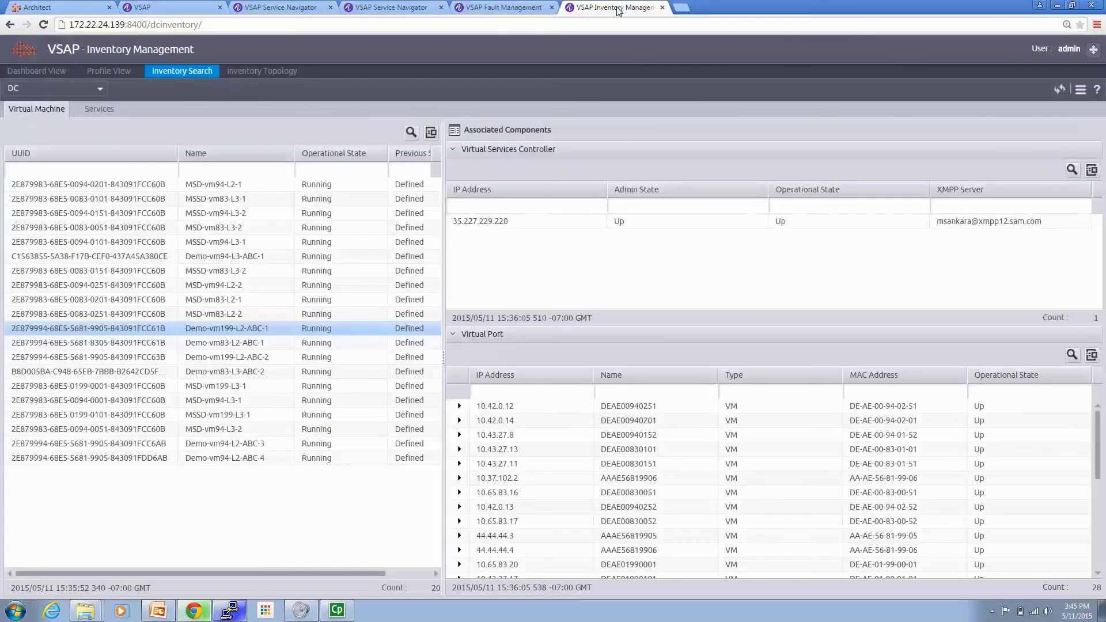
click(412, 133)
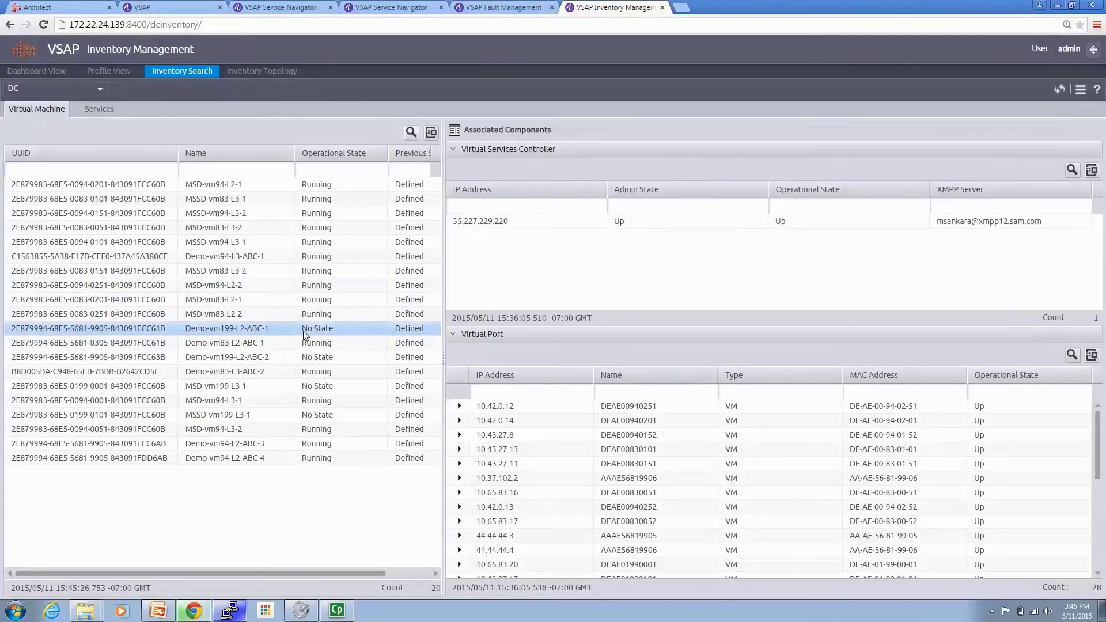
click(303, 331)
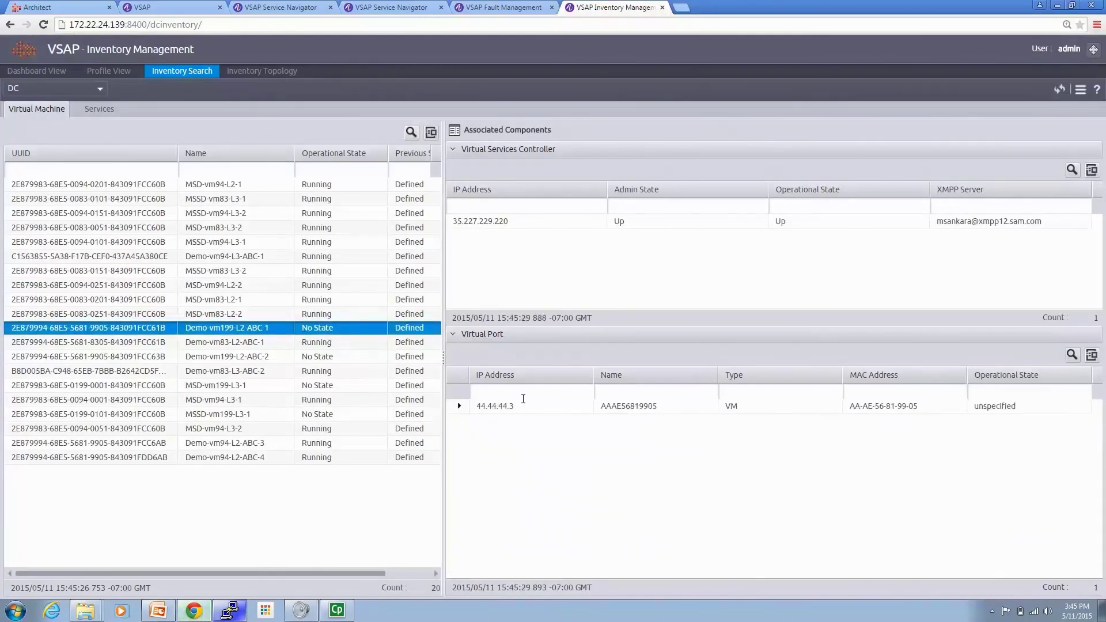
click(460, 406)
click(569, 430)
click(549, 459)
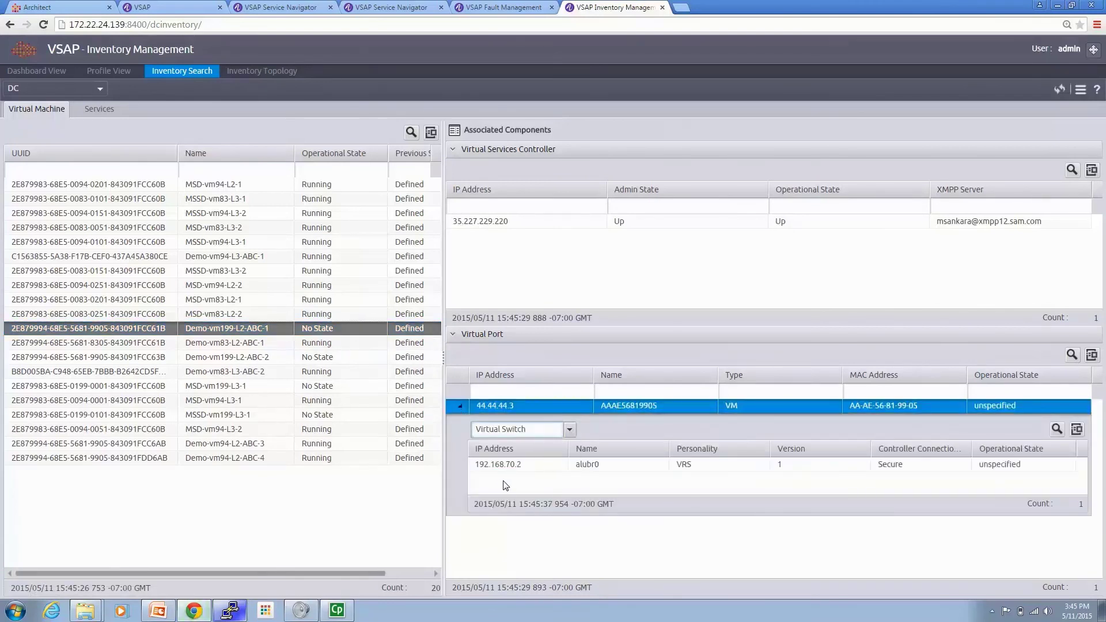